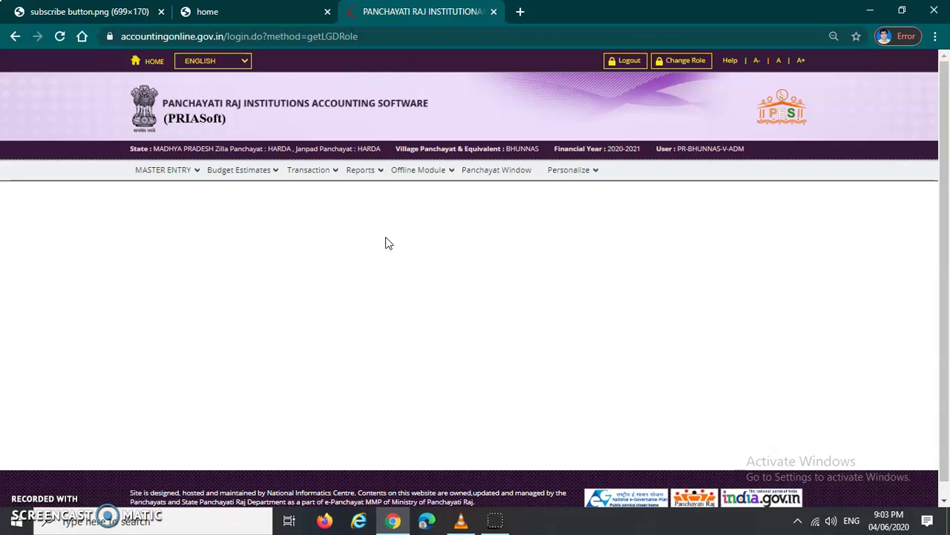
Step: Open the Bank/Treasury/Post Office Reconciliation form from the transaction functions
click(384, 217)
click(321, 172)
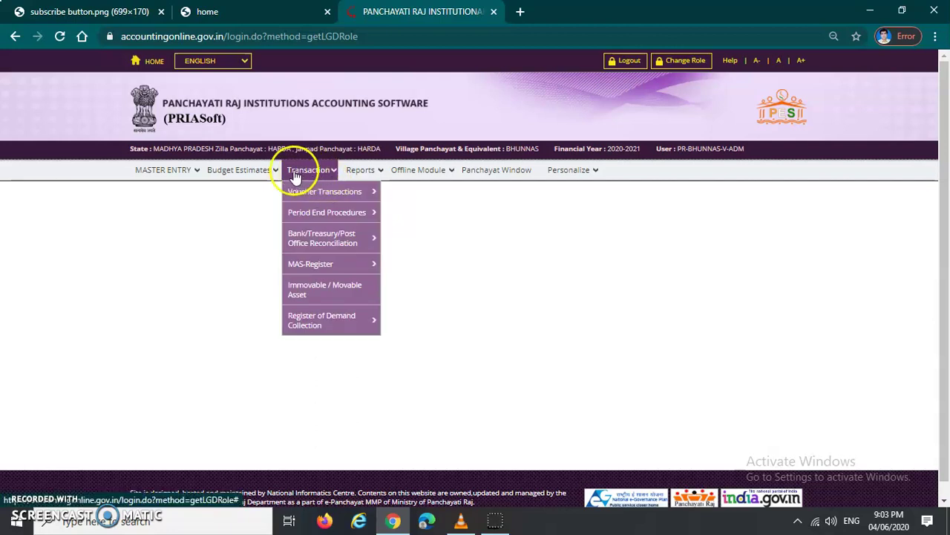
mouse_move(140, 170)
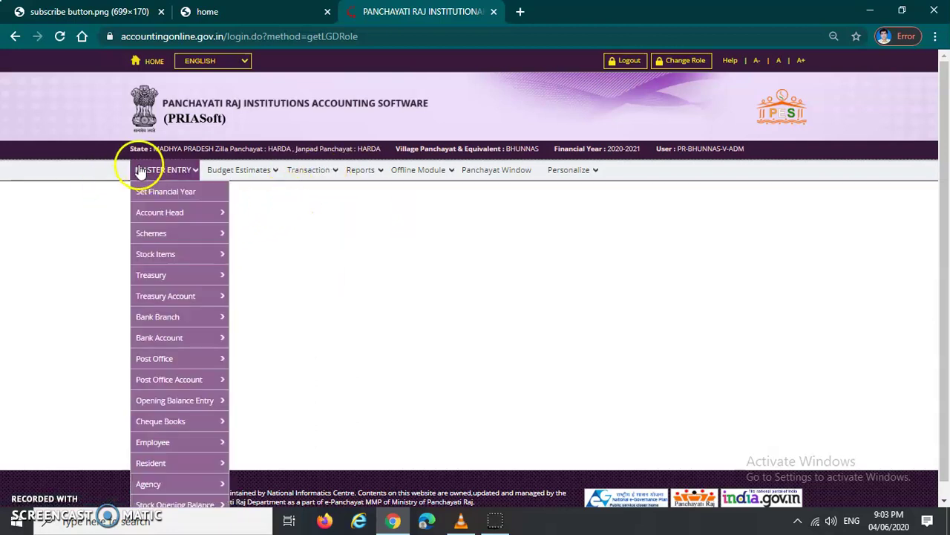
mouse_move(309, 174)
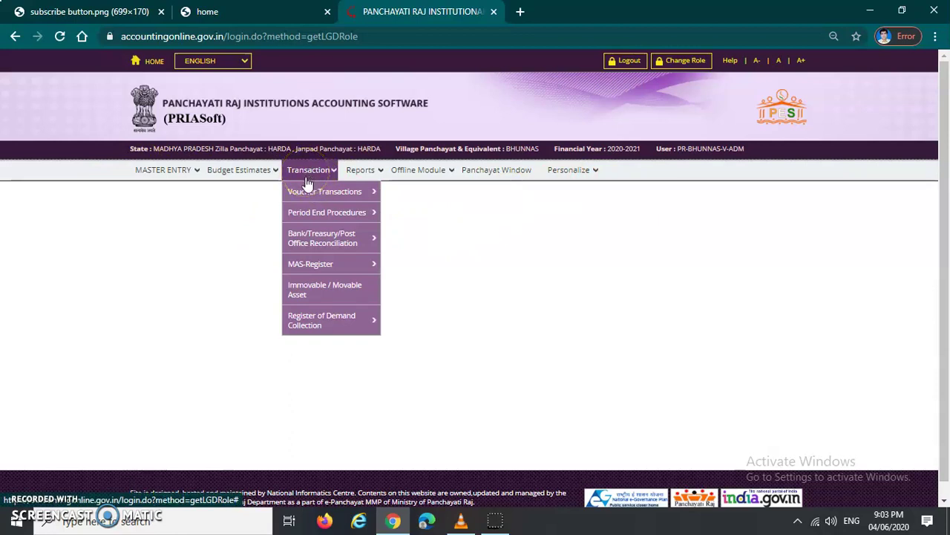
mouse_move(310, 194)
click(309, 234)
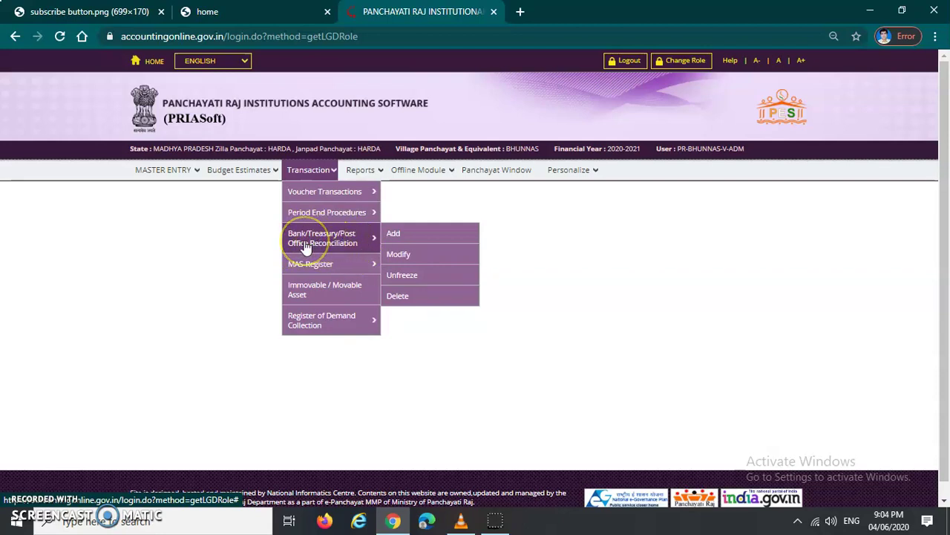
click(318, 249)
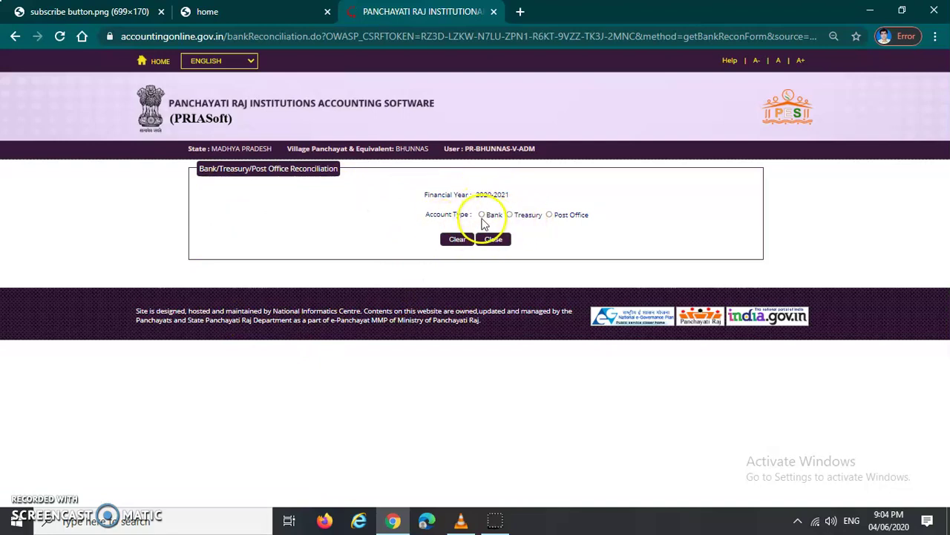
Step: Set the reconciliation account type to Bank and choose BANK OF BARODA as the bank name
click(482, 216)
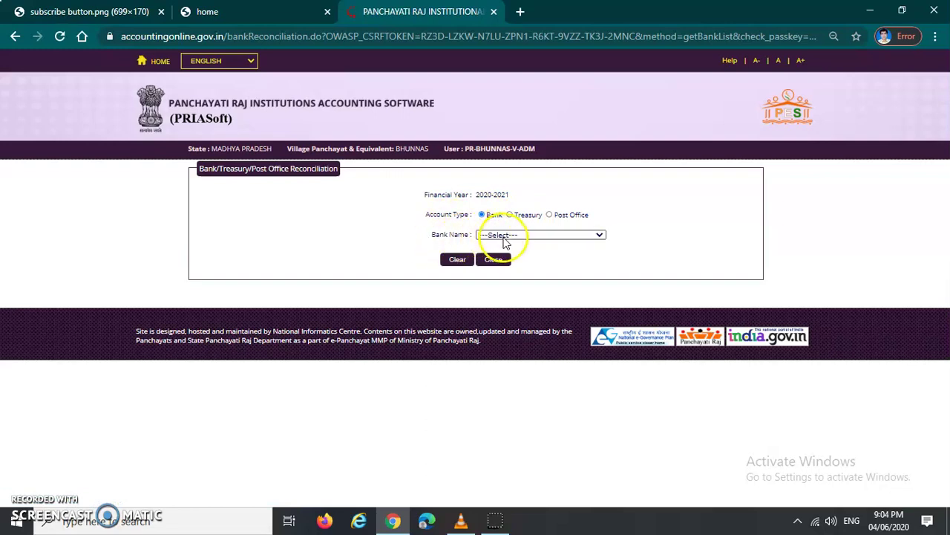
click(533, 235)
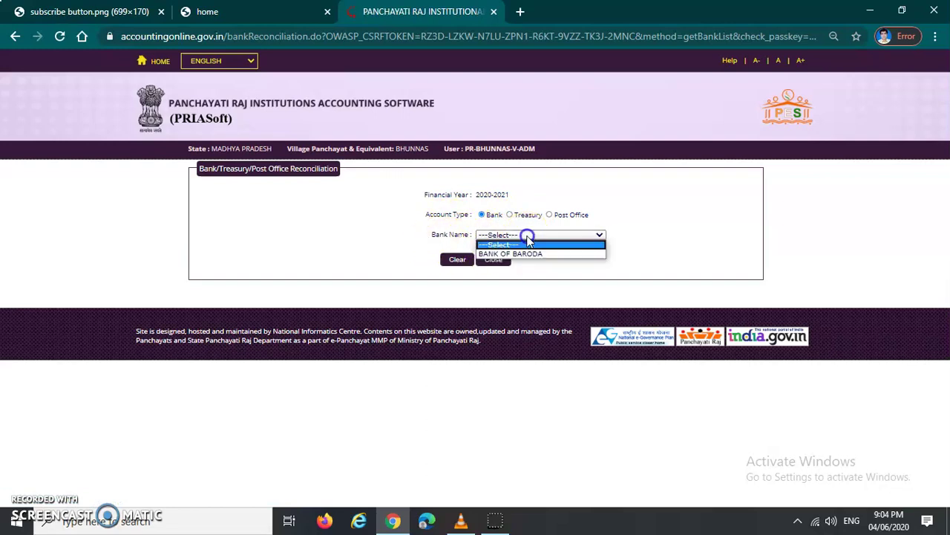
click(533, 254)
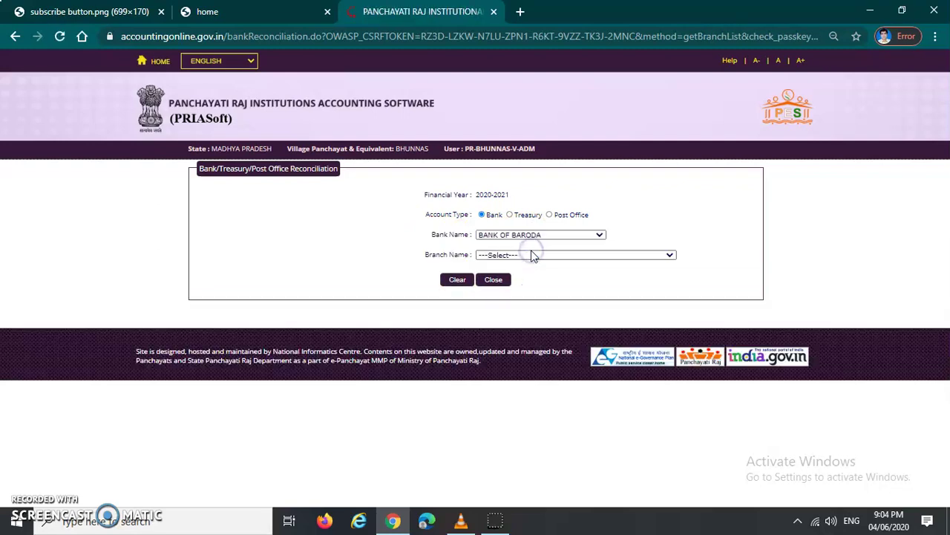
click(515, 257)
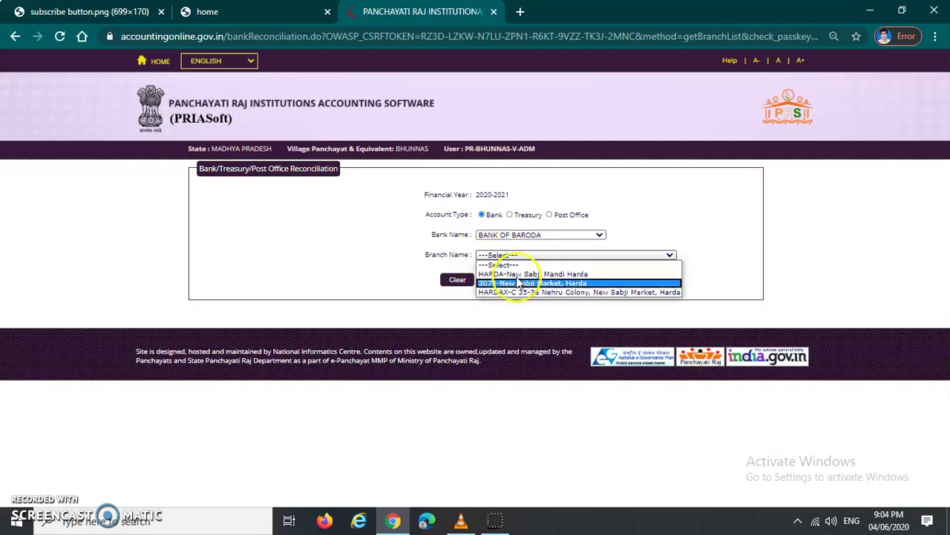
click(681, 235)
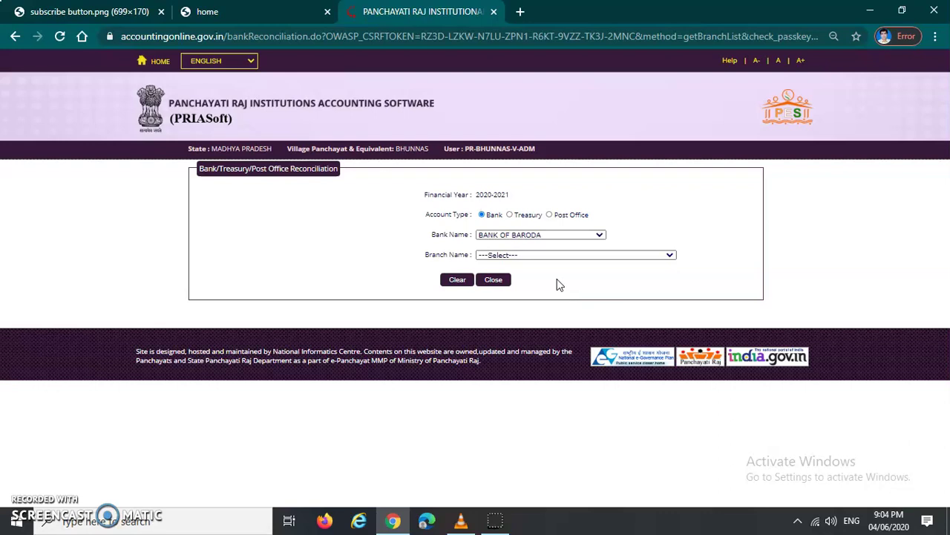
click(529, 255)
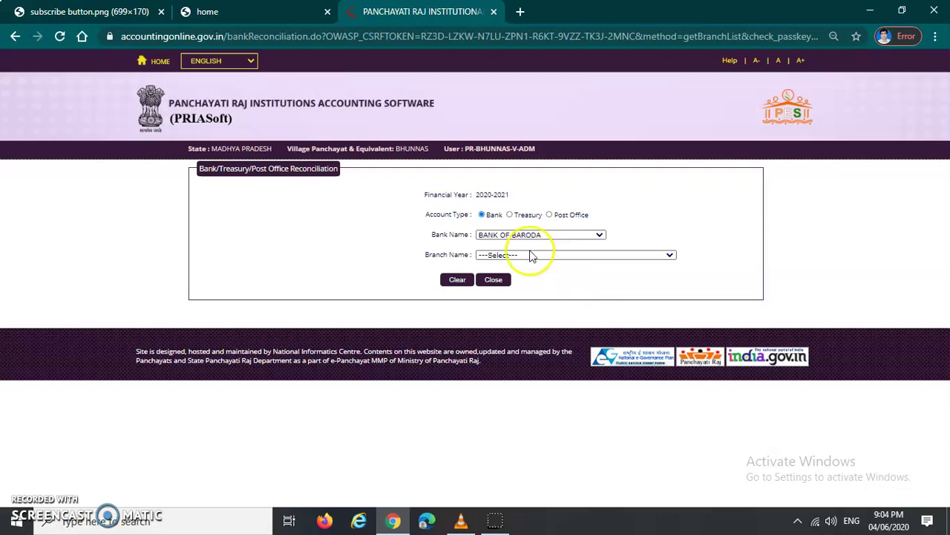
click(460, 282)
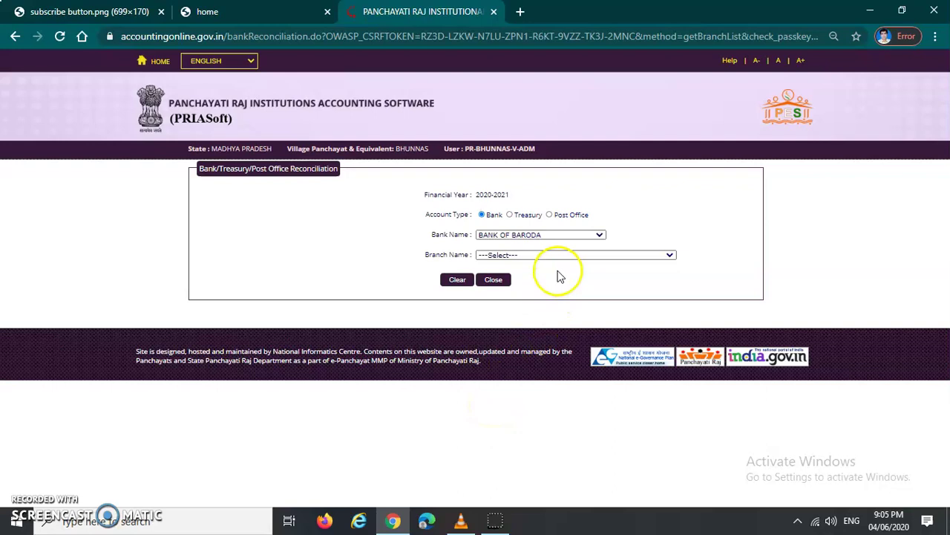
click(409, 446)
click(496, 446)
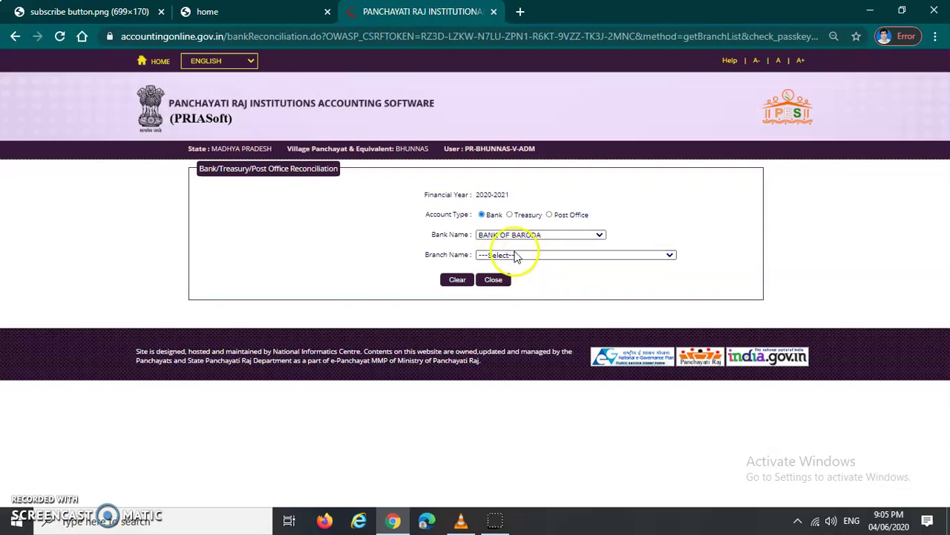
Step: Try to load the reconciliation for the HARDAX-C branch in New Sabji Market, Harda, and its bank account number
click(540, 258)
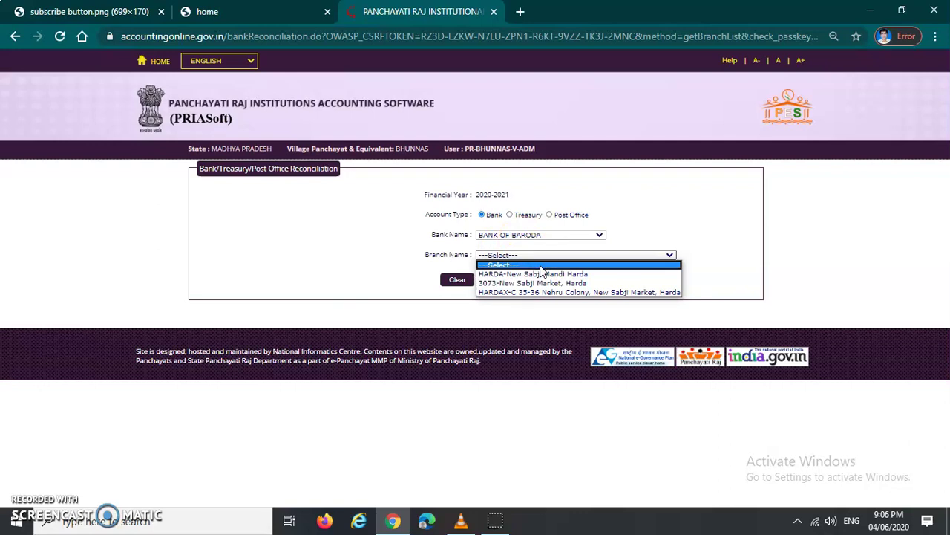
click(542, 292)
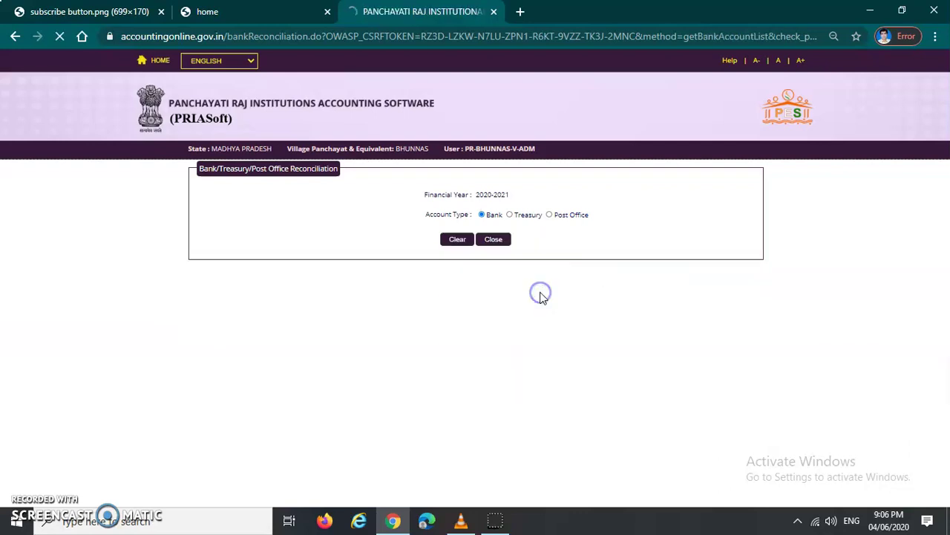
click(533, 275)
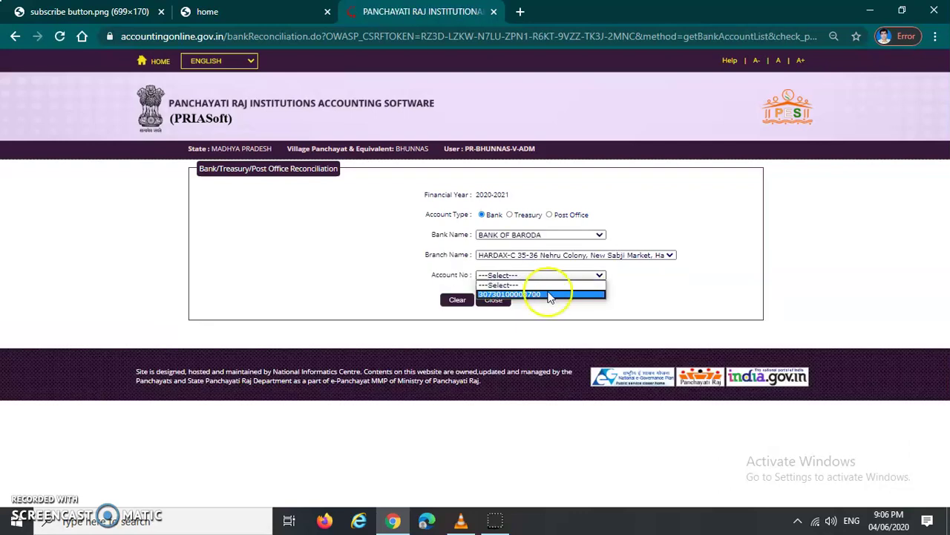
click(547, 294)
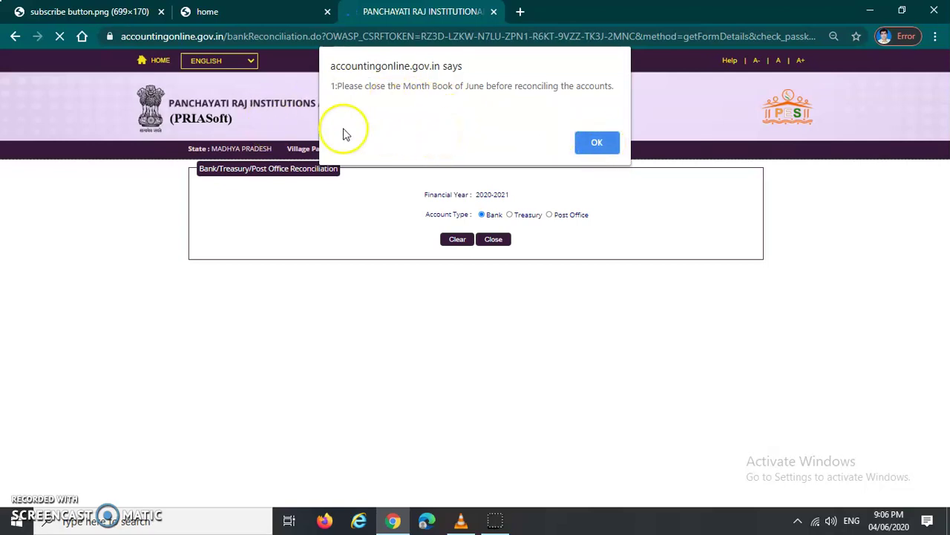
click(598, 144)
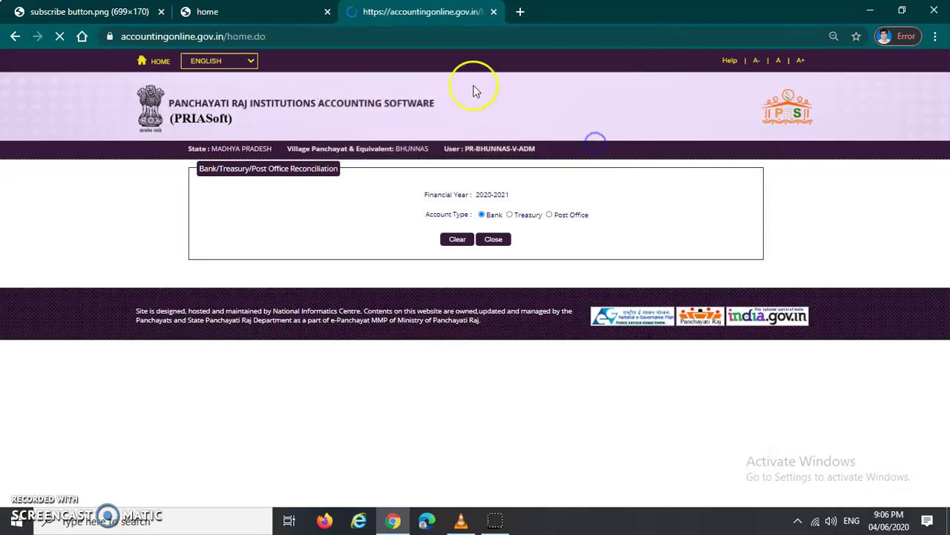
Step: Switch to the eGramSwaraj portal and open Close Day Book under the period-end closing of books
click(255, 13)
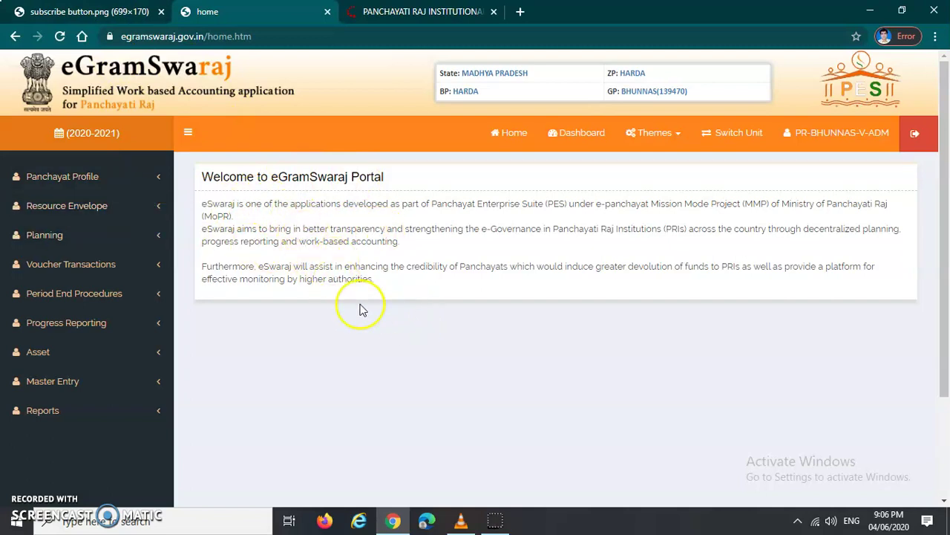
click(78, 297)
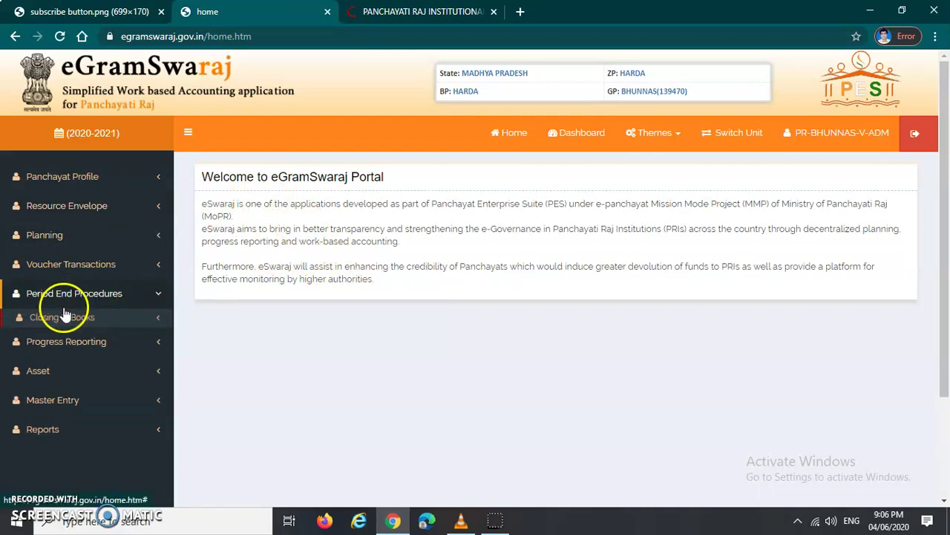
click(65, 320)
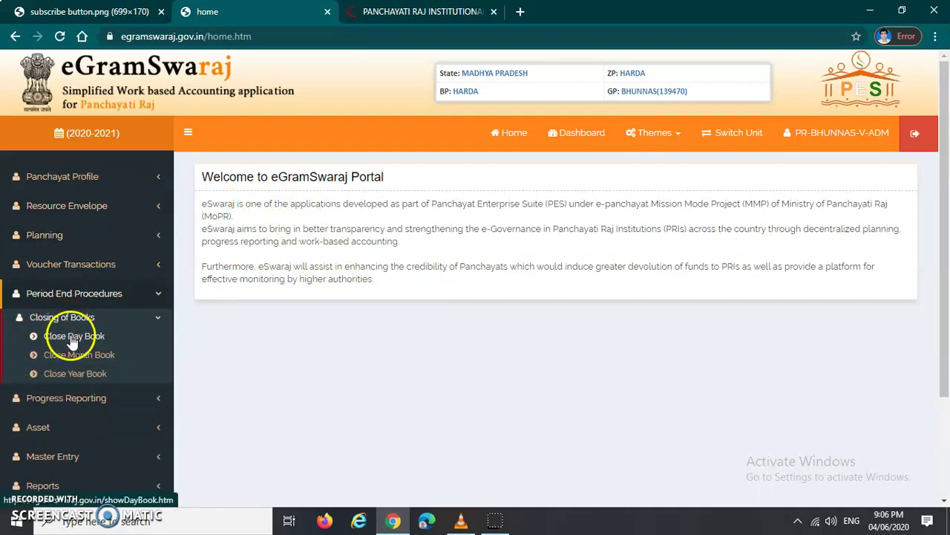
click(86, 339)
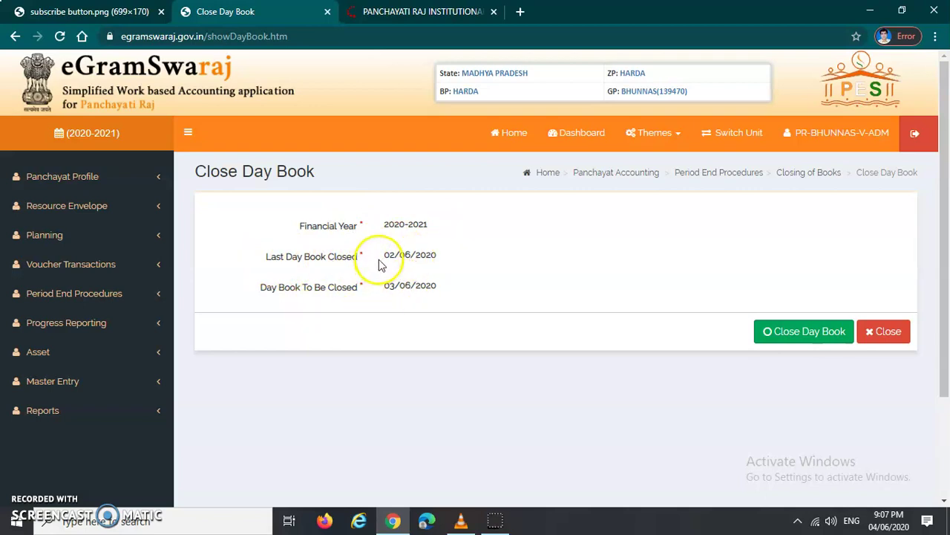
Step: Check the closing dates, close the day book of 03/06/2020 and acknowledge the resulting message
drag(383, 257, 437, 254)
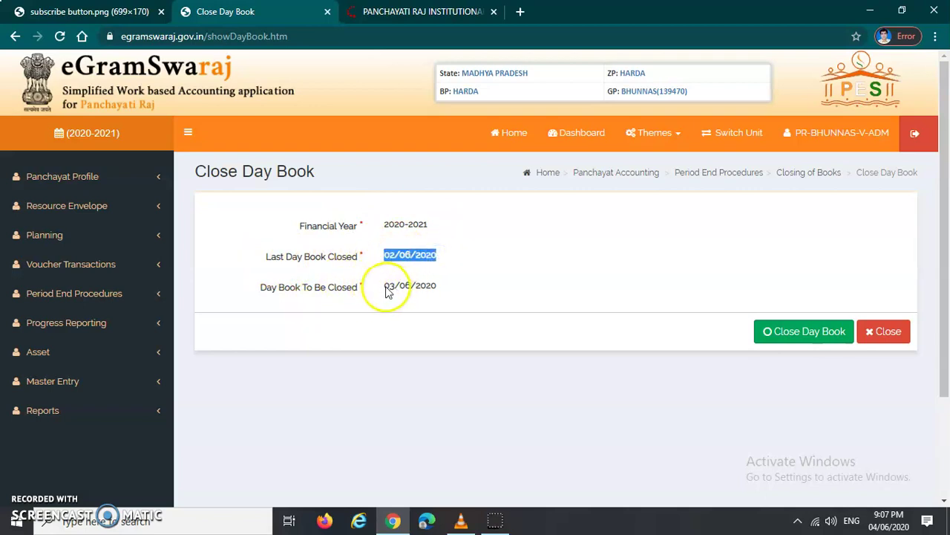
drag(375, 287, 456, 288)
click(812, 372)
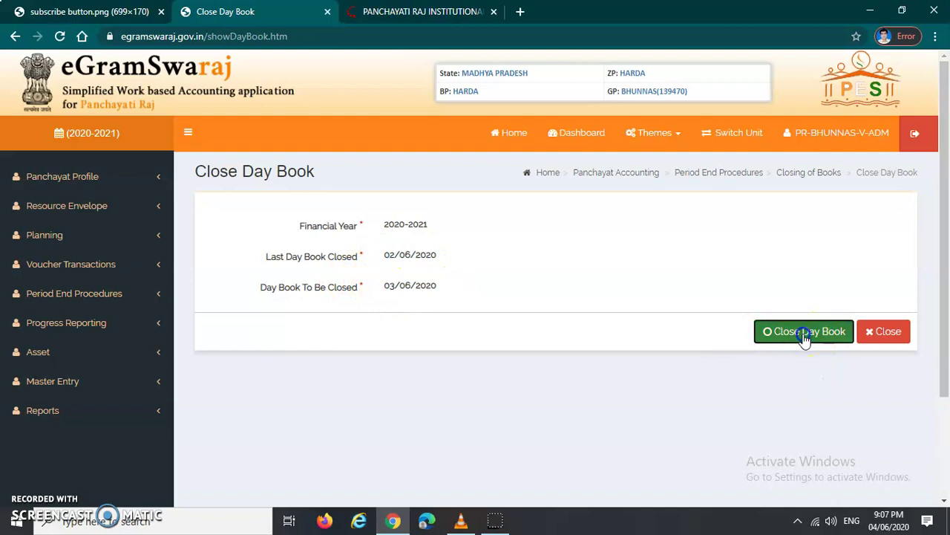
click(806, 335)
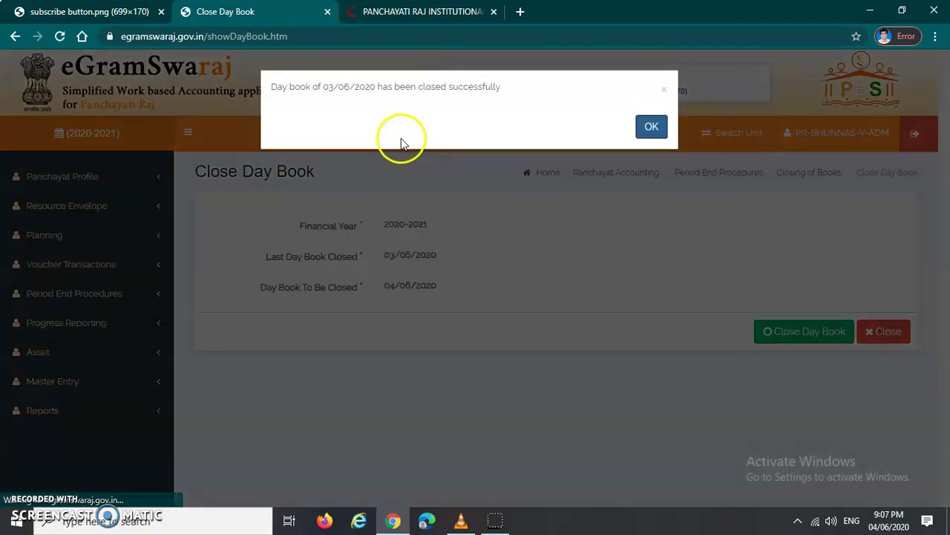
drag(276, 89, 509, 91)
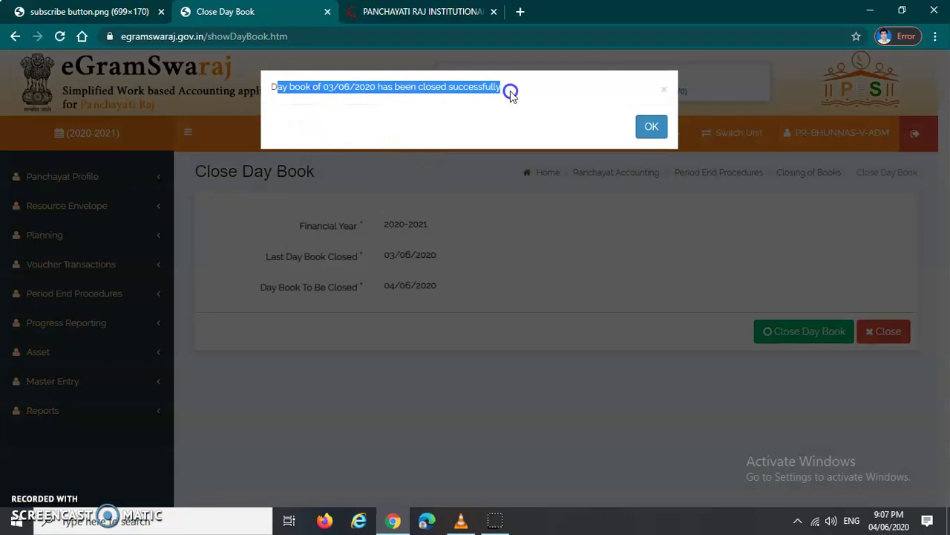
click(424, 99)
drag(274, 86, 537, 92)
click(467, 119)
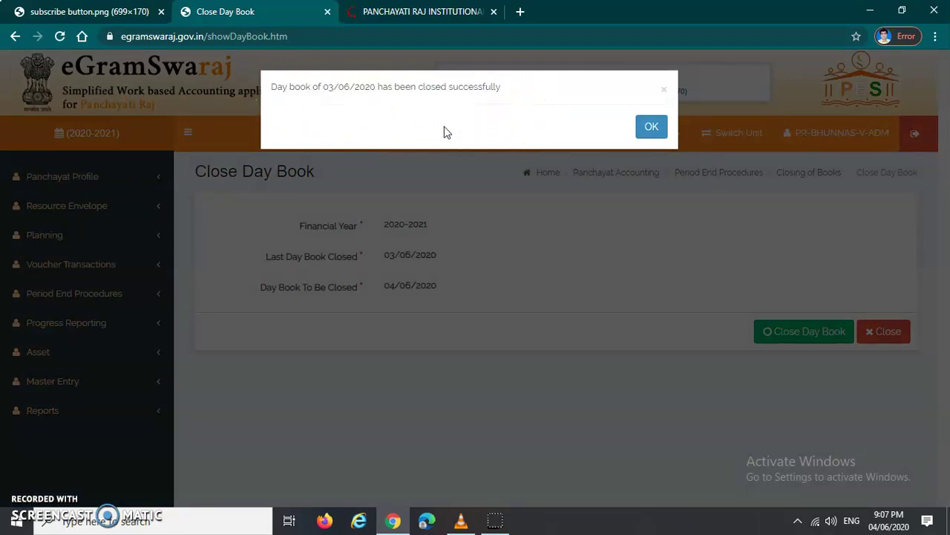
click(650, 127)
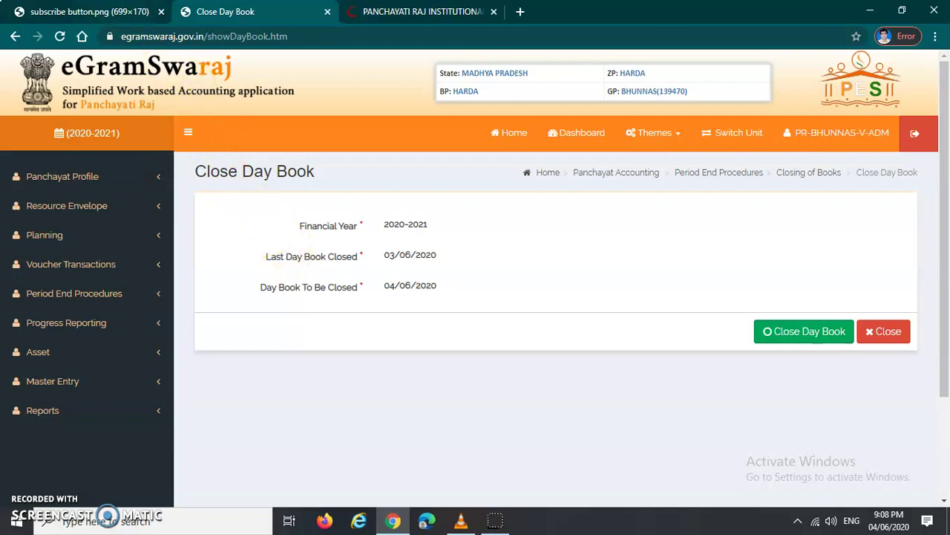
click(108, 15)
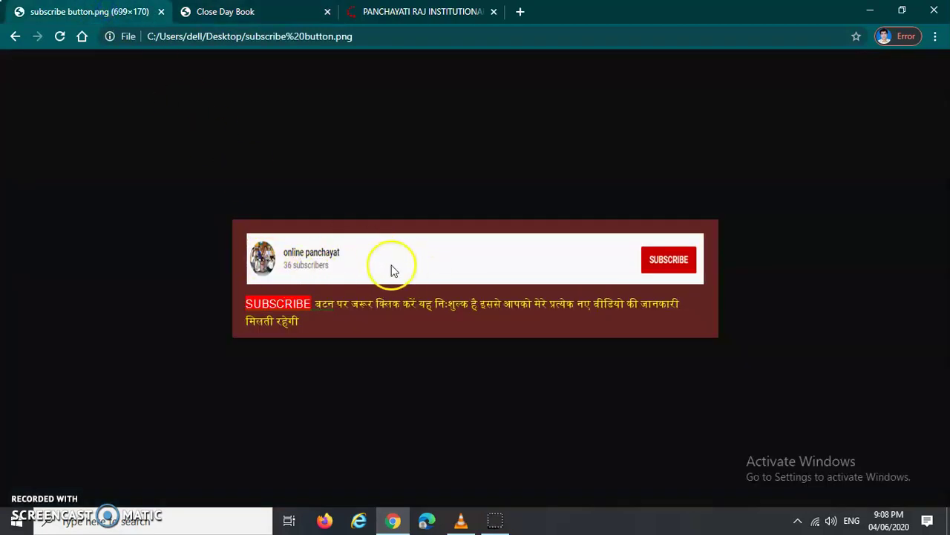